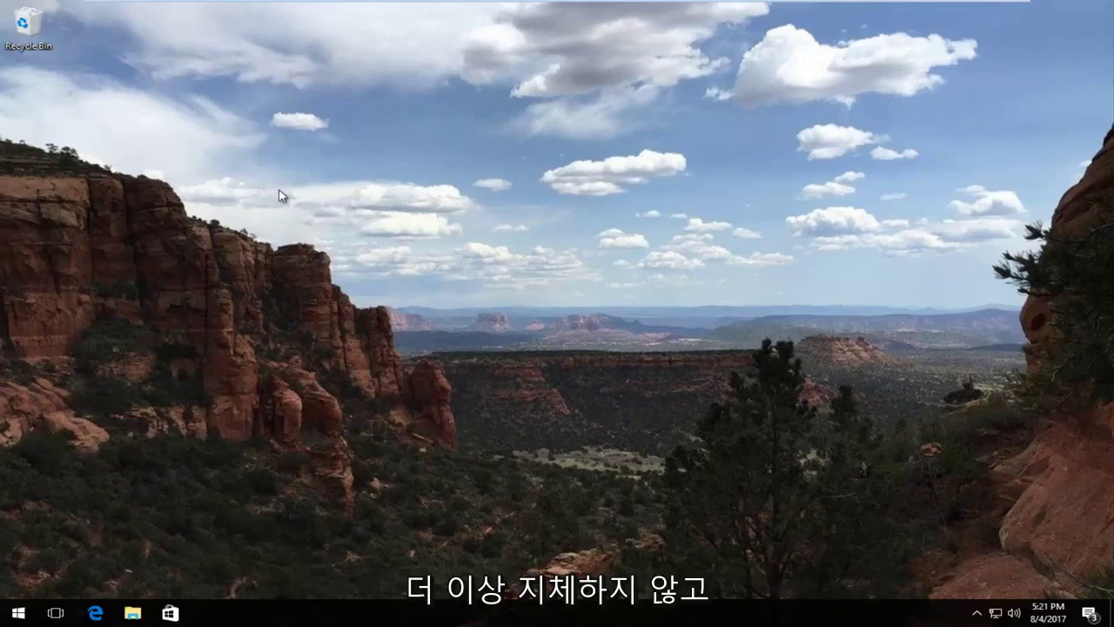
- In maximized Edge, search Google for 'direct runtime web installer'
left_click(96, 612)
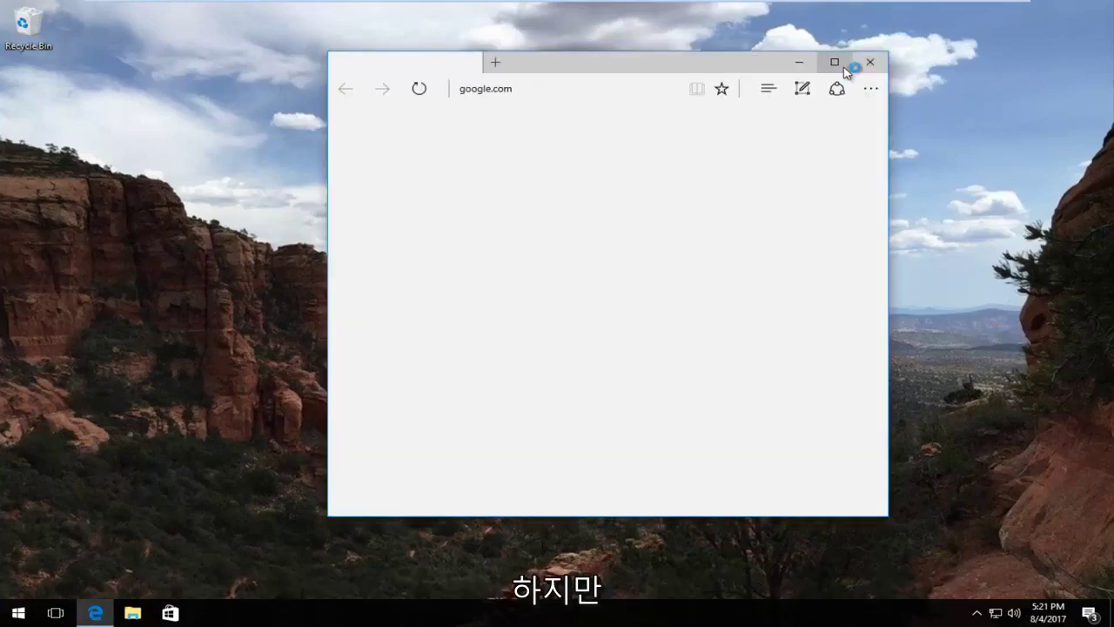
left_click(844, 63)
key("Return")
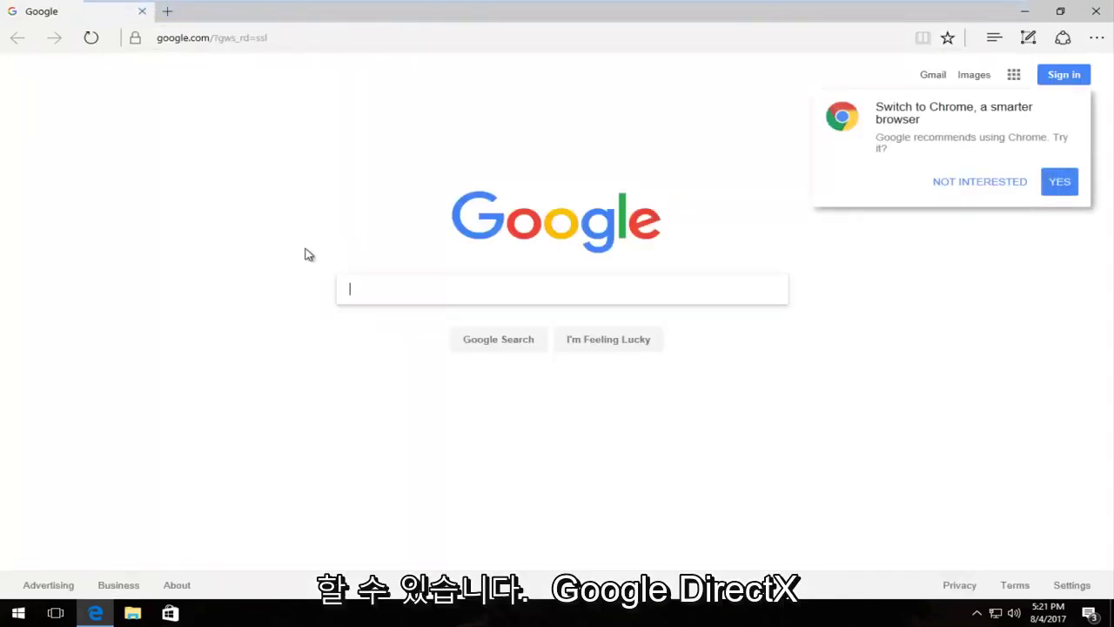
type("direct r")
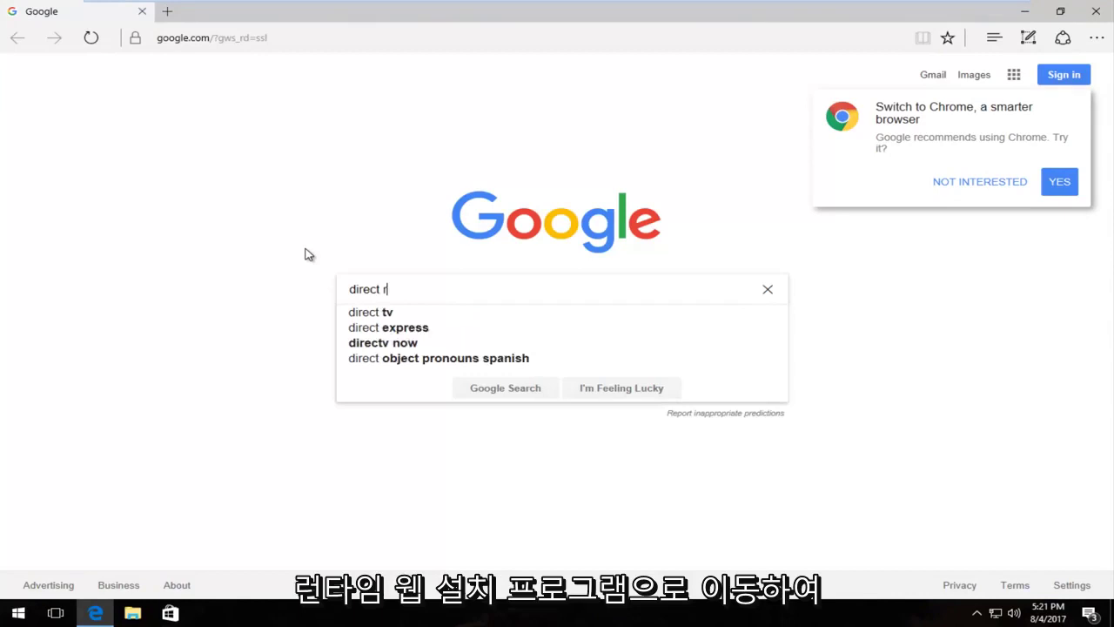
type("untime ")
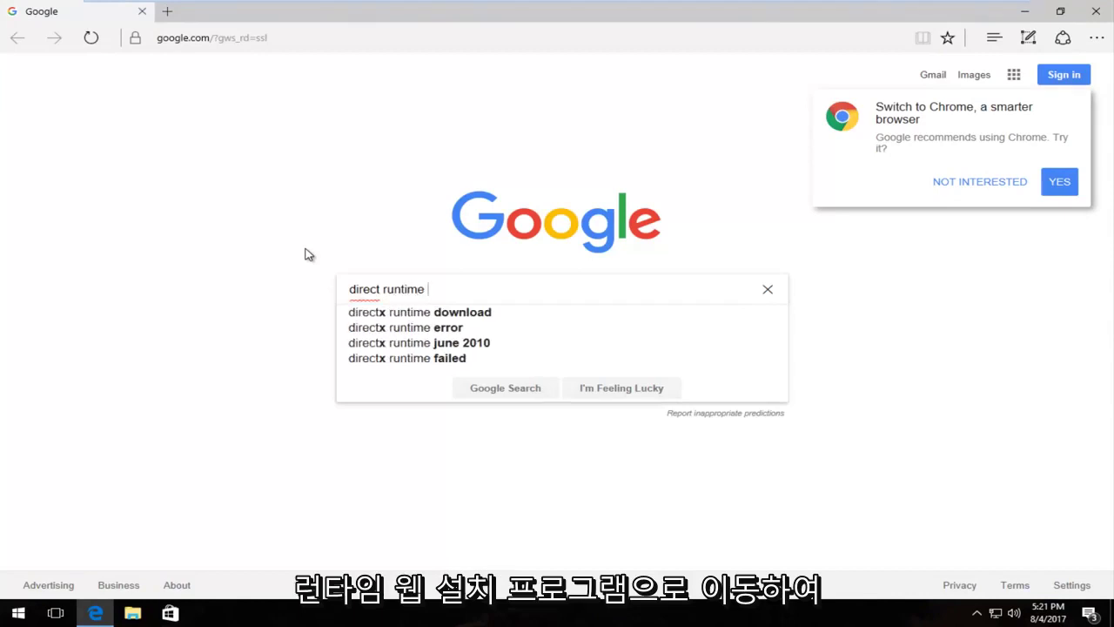
type("web")
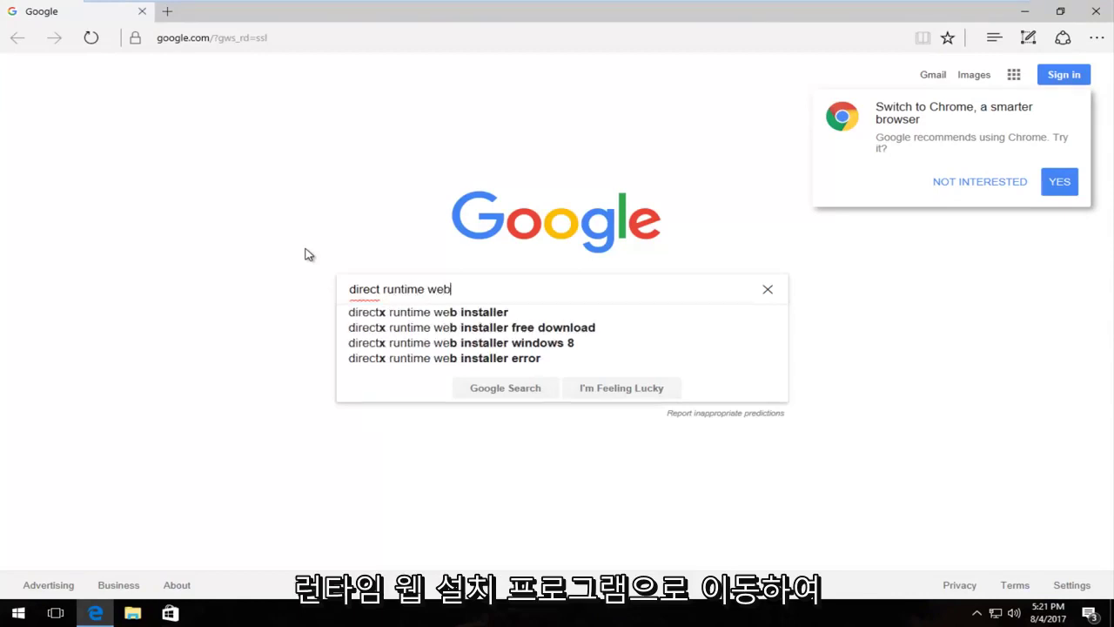
type(" installer")
key("Return")
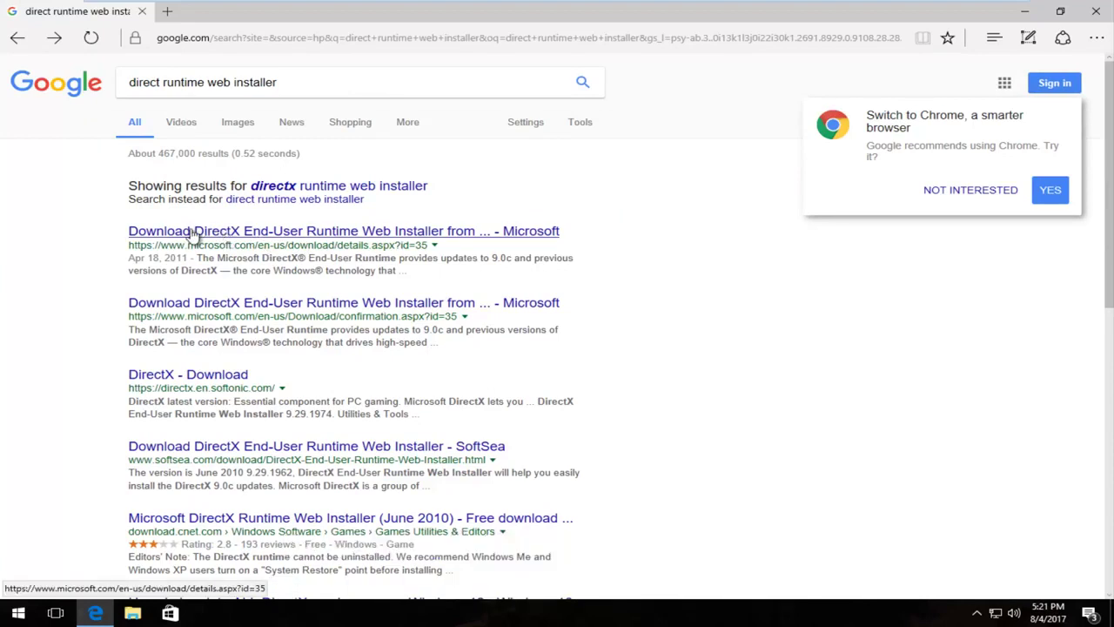
- Open Microsoft's DirectX End-User Runtime Web Installer result and scroll down to its Download section
left_click(193, 231)
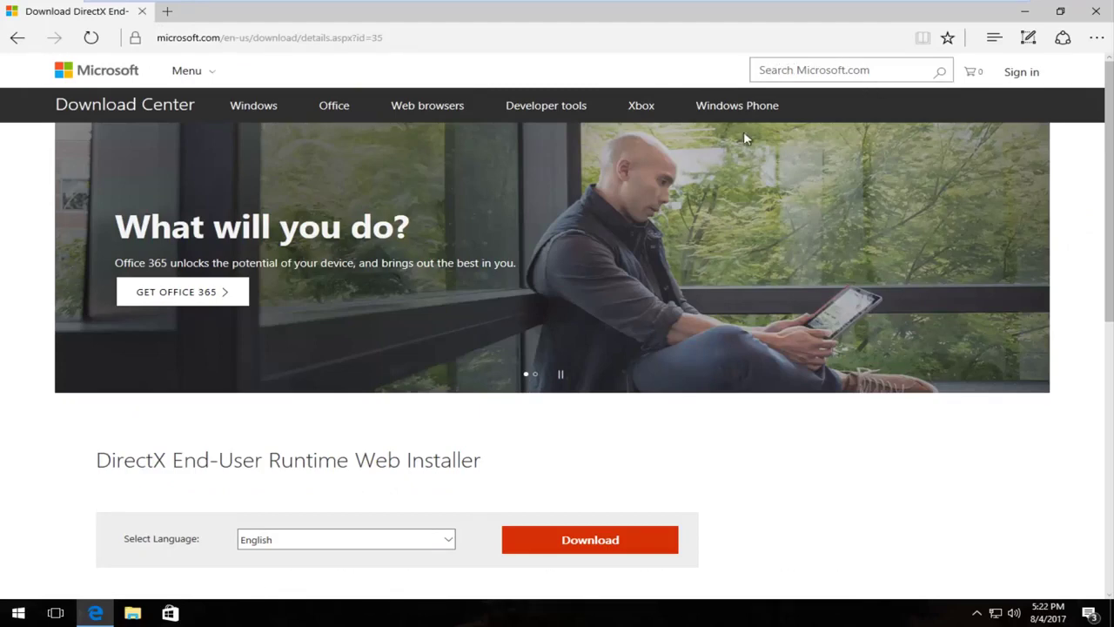
scroll(67, 395, "down", 2)
scroll(131, 357, "up", 2)
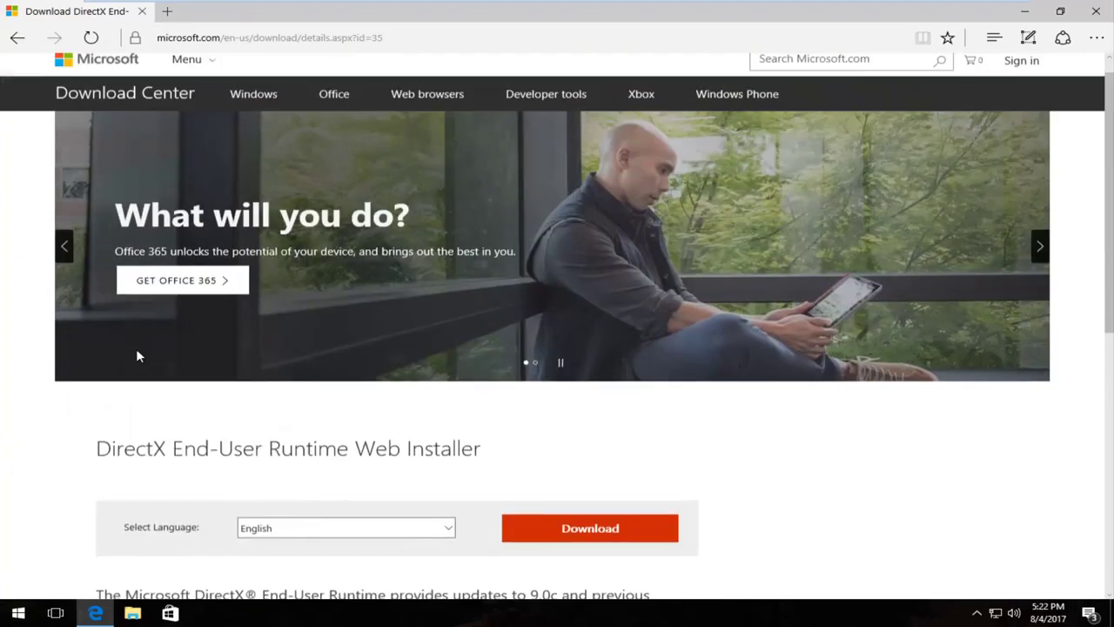
scroll(130, 357, "down", 1)
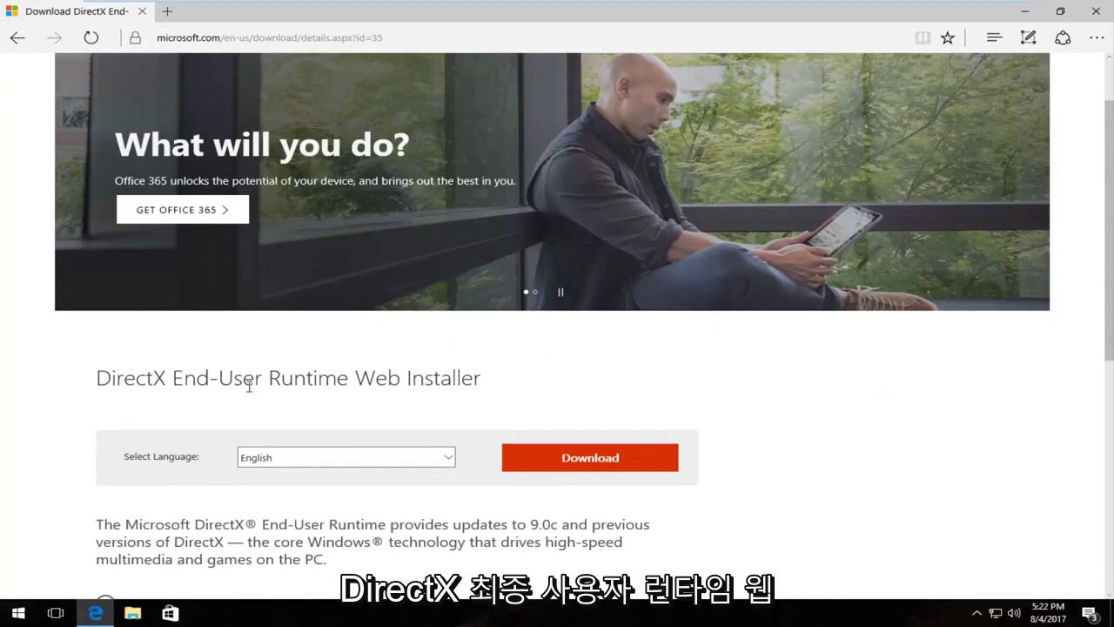
scroll(217, 399, "down", 1)
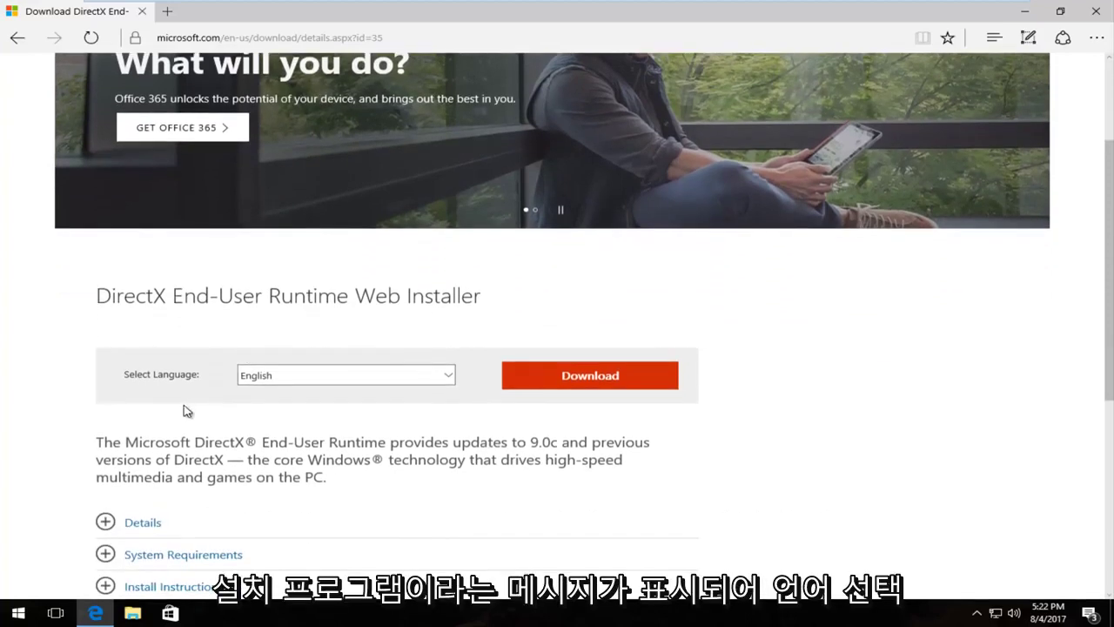
scroll(301, 376, "down", 1)
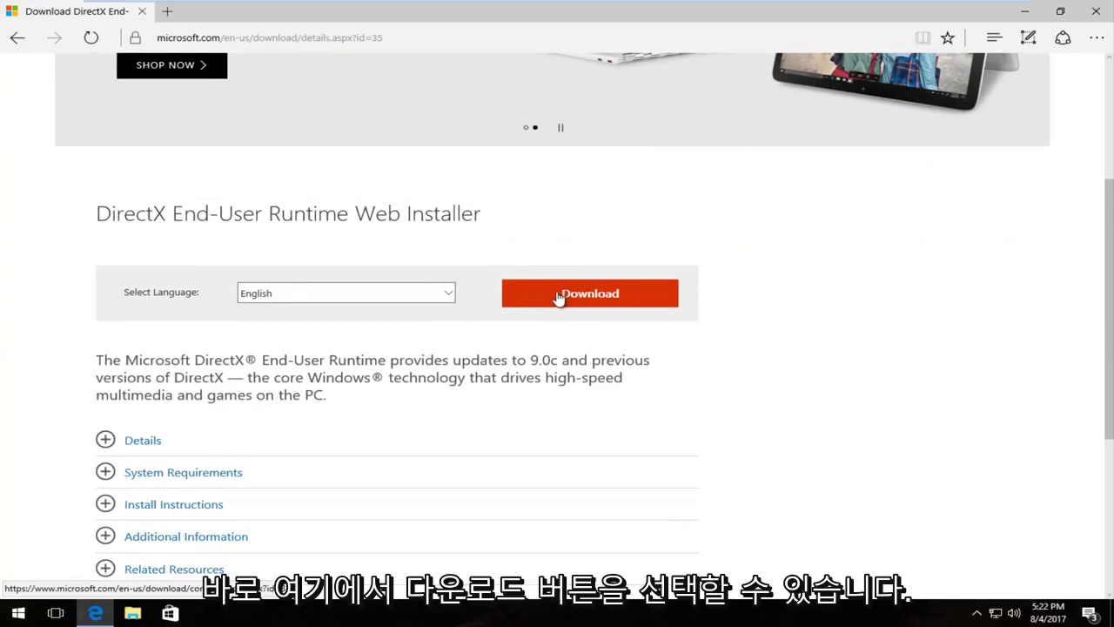
- Download the DirectX web installer with the MSN homepage and Bing extras unchecked
left_click(576, 298)
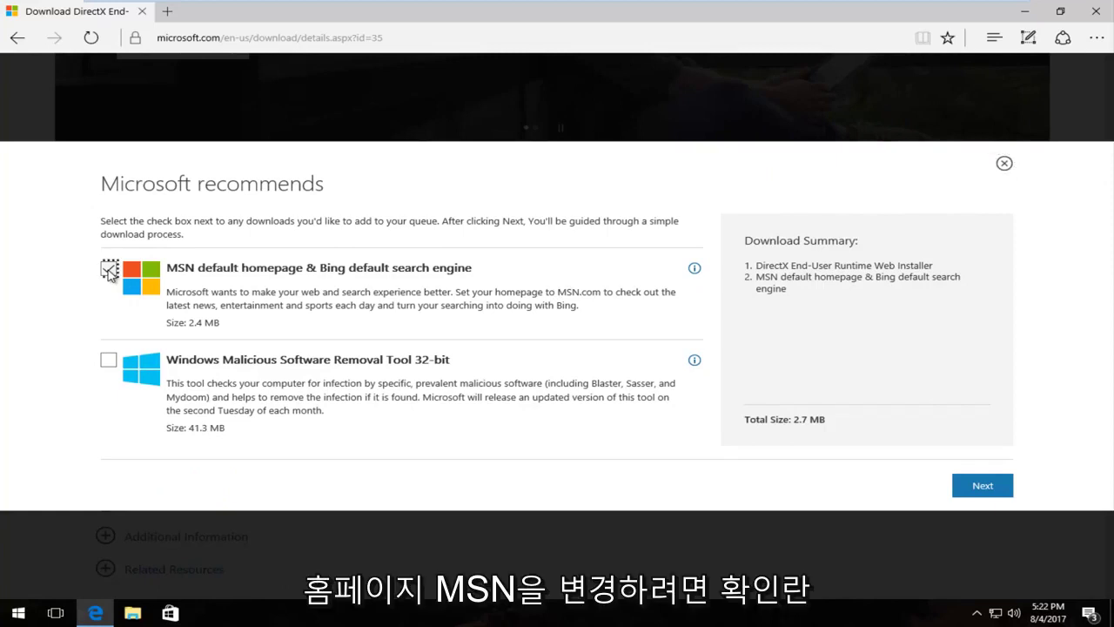
left_click(109, 271)
left_click(70, 310)
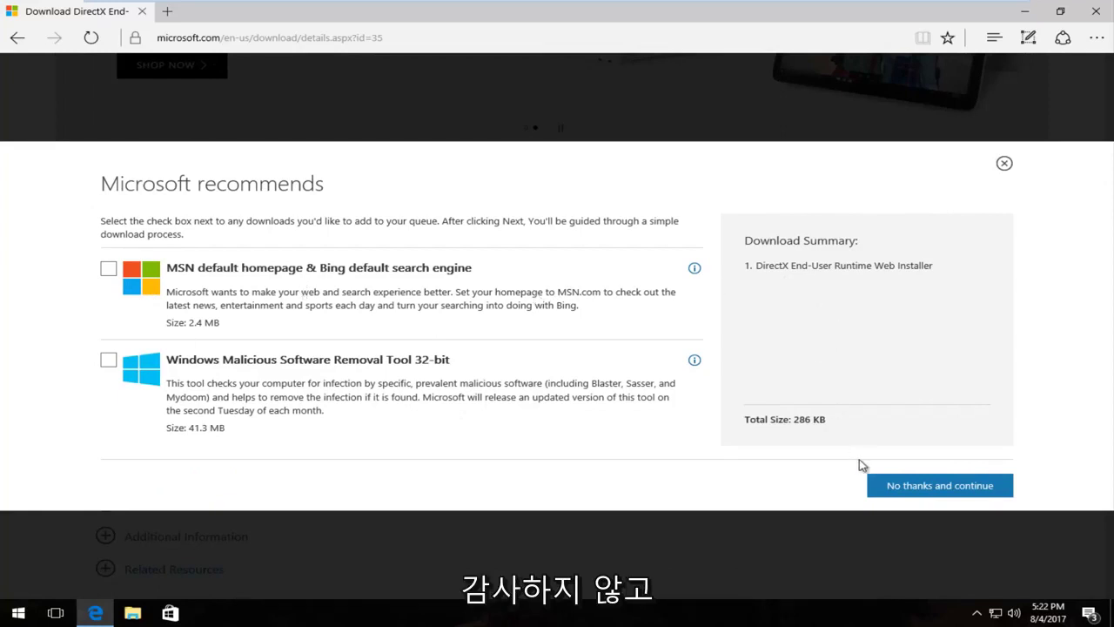
left_click(919, 487)
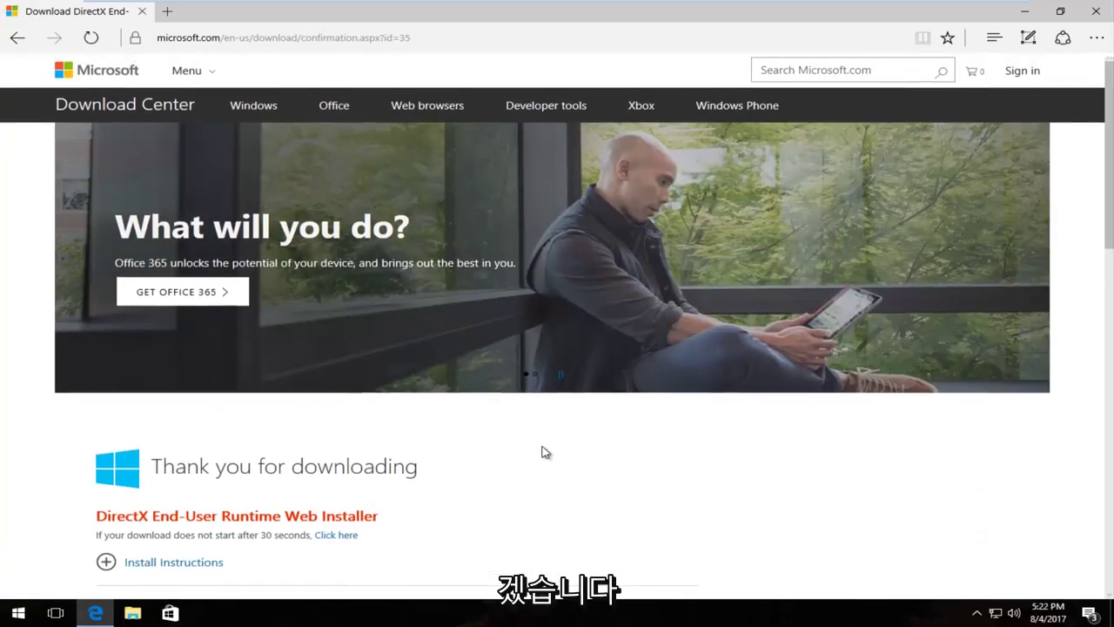
scroll(545, 452, "down", 2)
scroll(544, 449, "down", 2)
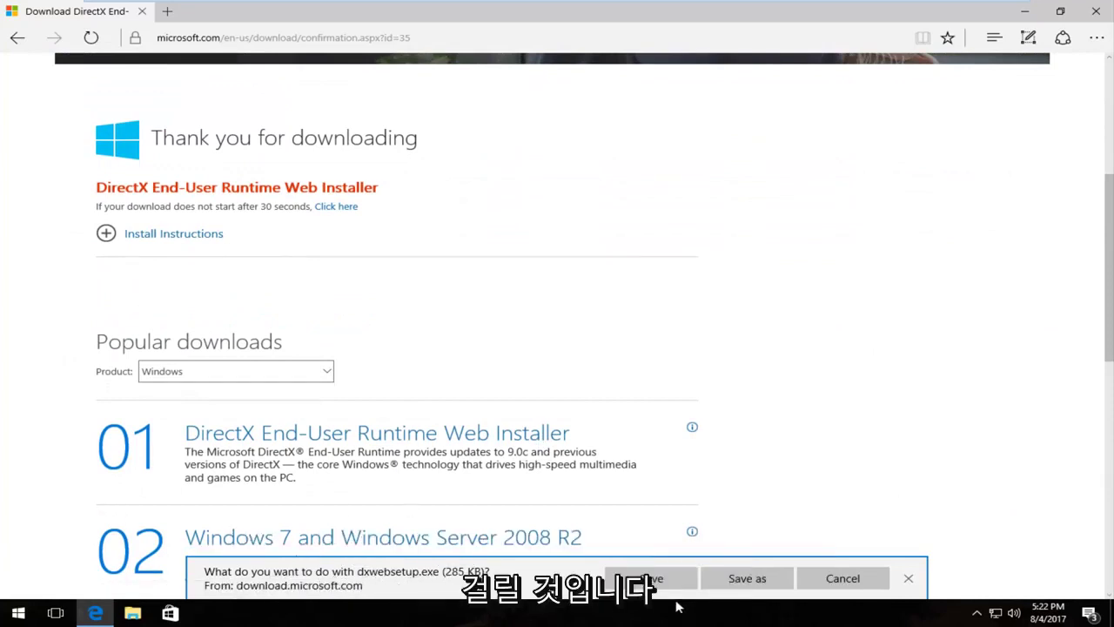
- Save dxwebsetup.exe and approve the User Account Control prompt so it runs
left_click(659, 580)
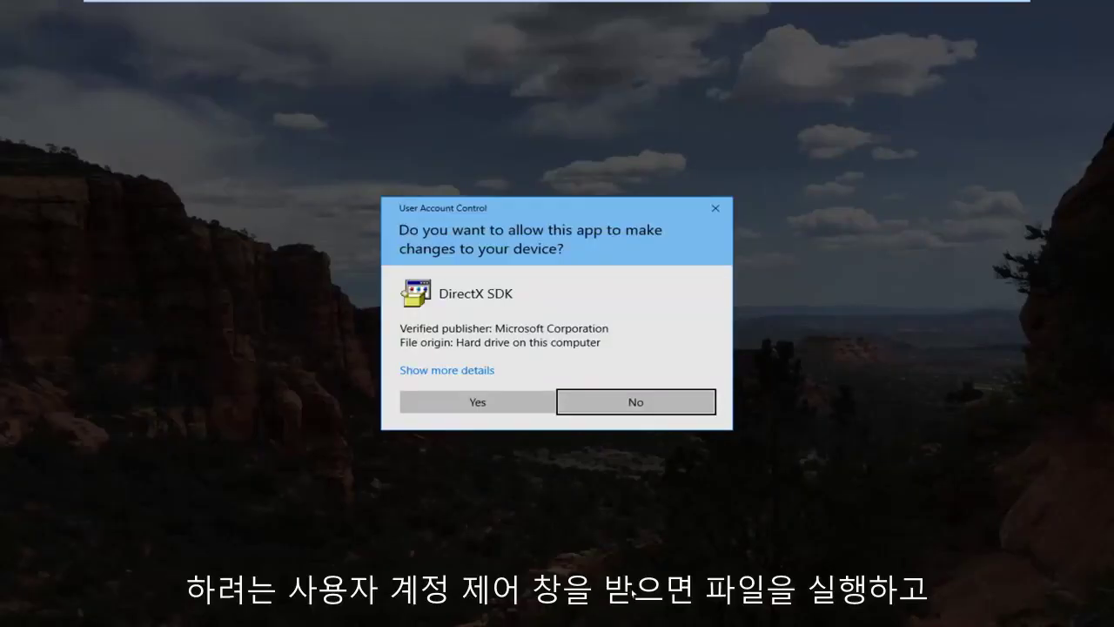
left_click(498, 406)
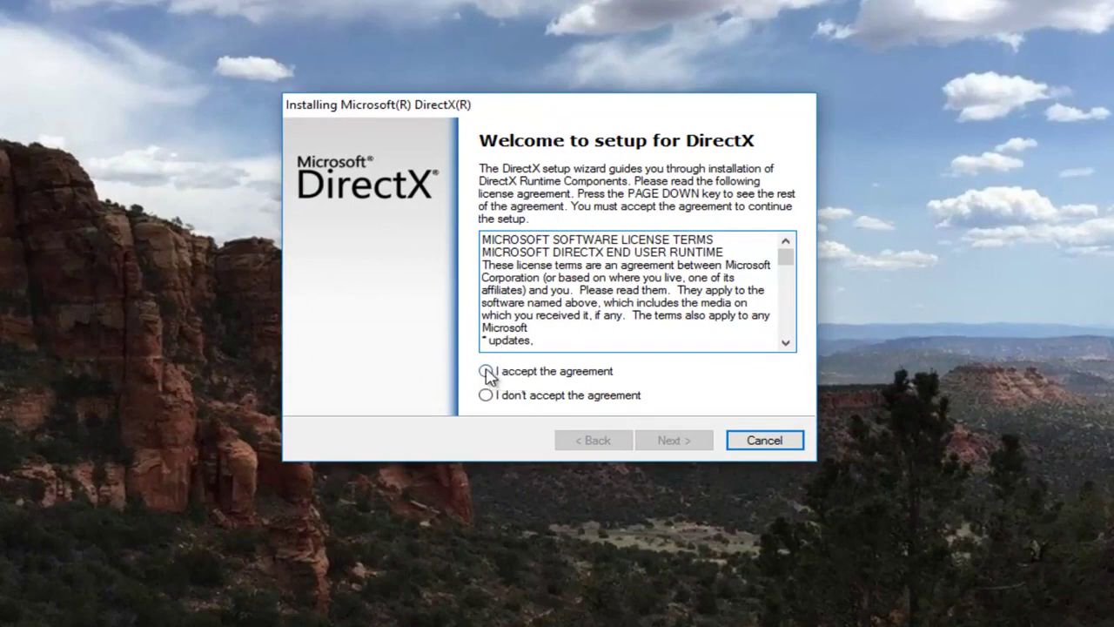
- Accept the DirectX license agreement and untick 'Install the Bing Bar'
left_click(496, 374)
scroll(640, 300, "down", 1)
scroll(633, 301, "down", 1)
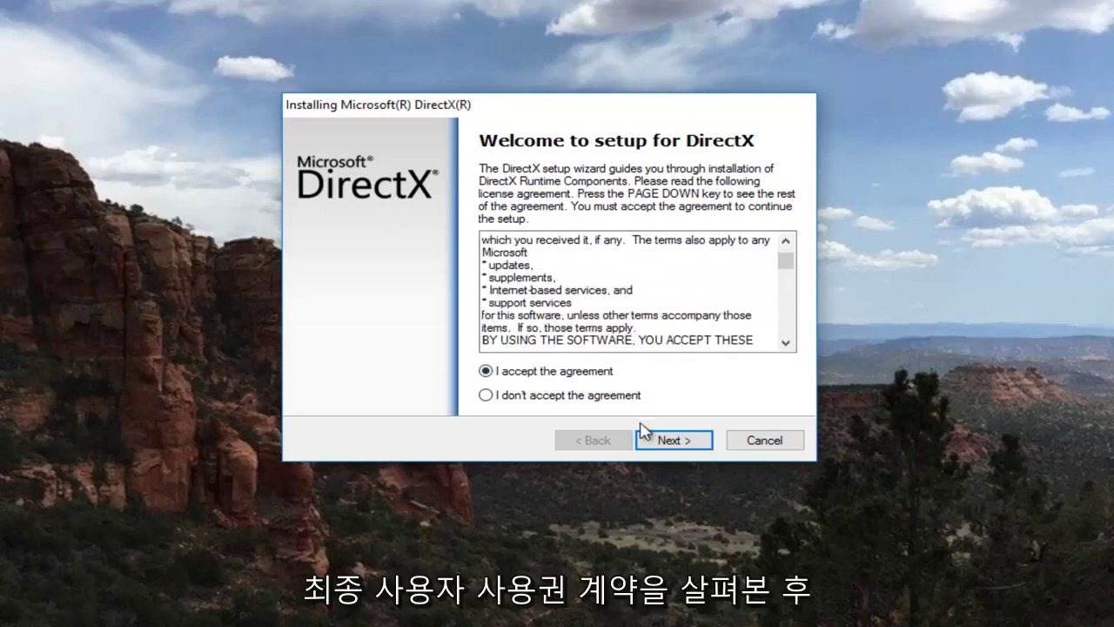
left_click(667, 441)
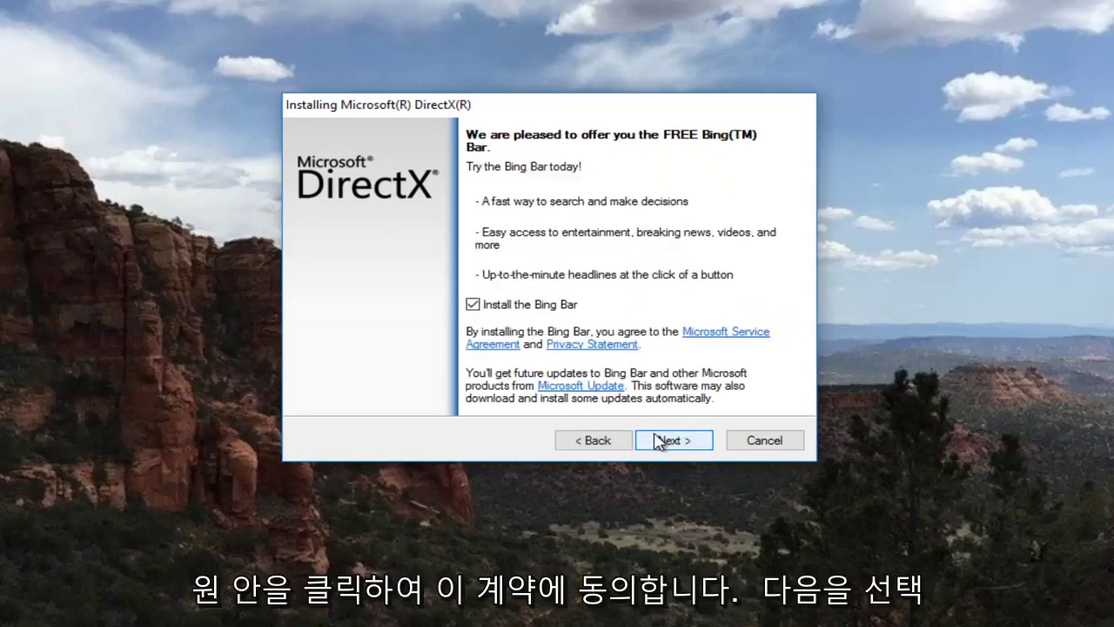
left_click(472, 305)
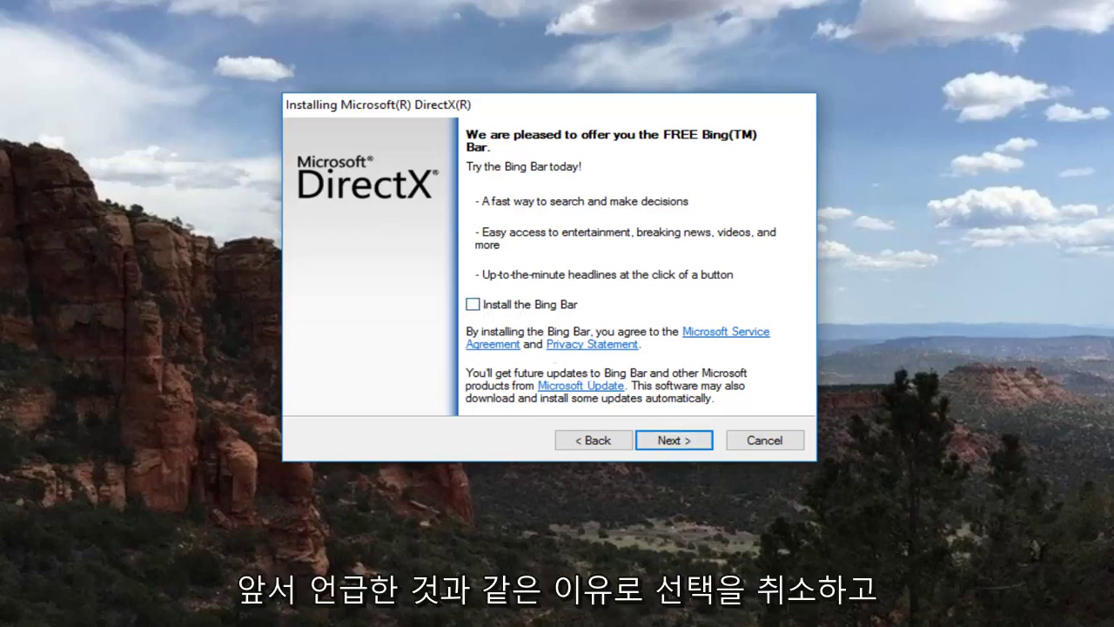
left_click(665, 443)
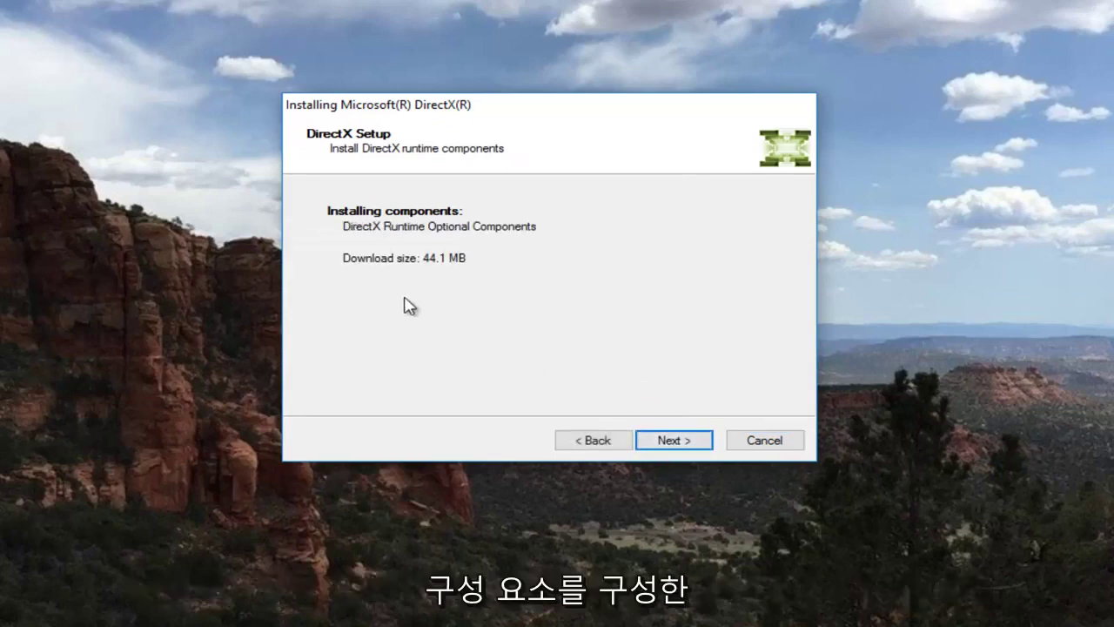
- Start installing the 44.1 MB of DirectX Runtime Optional Components
left_click(670, 446)
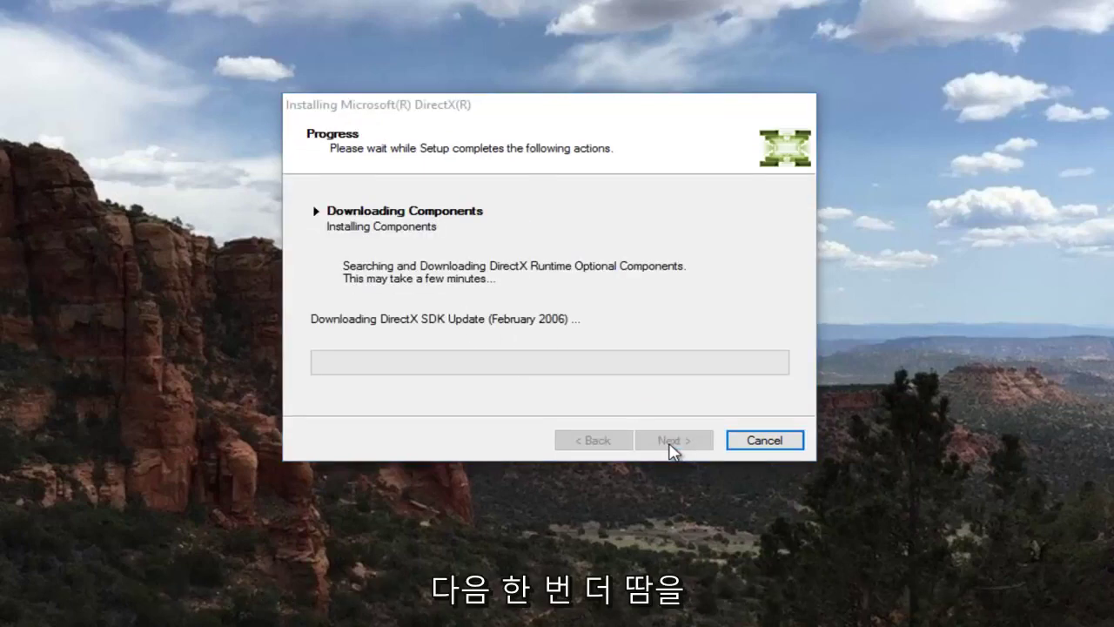